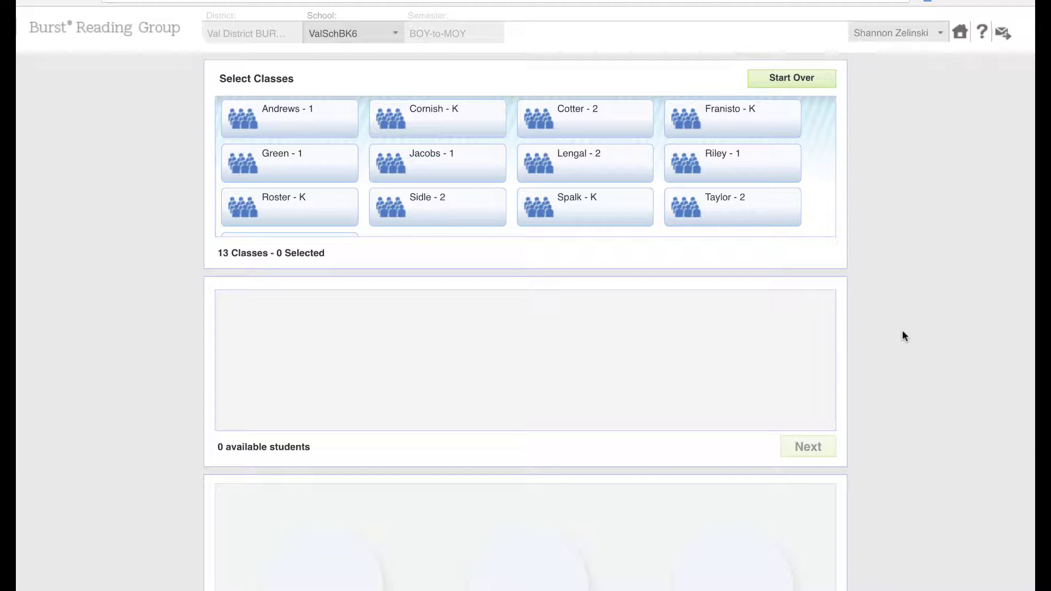
Select the four grade 1 classes as the source of students for the groups.
scroll(903, 332, down, 2)
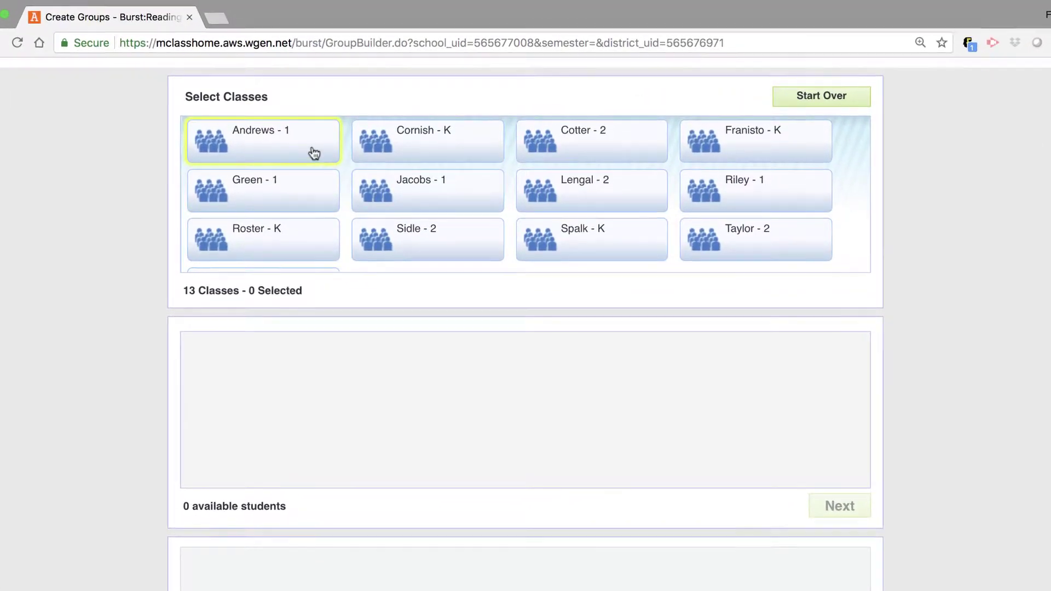
click(314, 153)
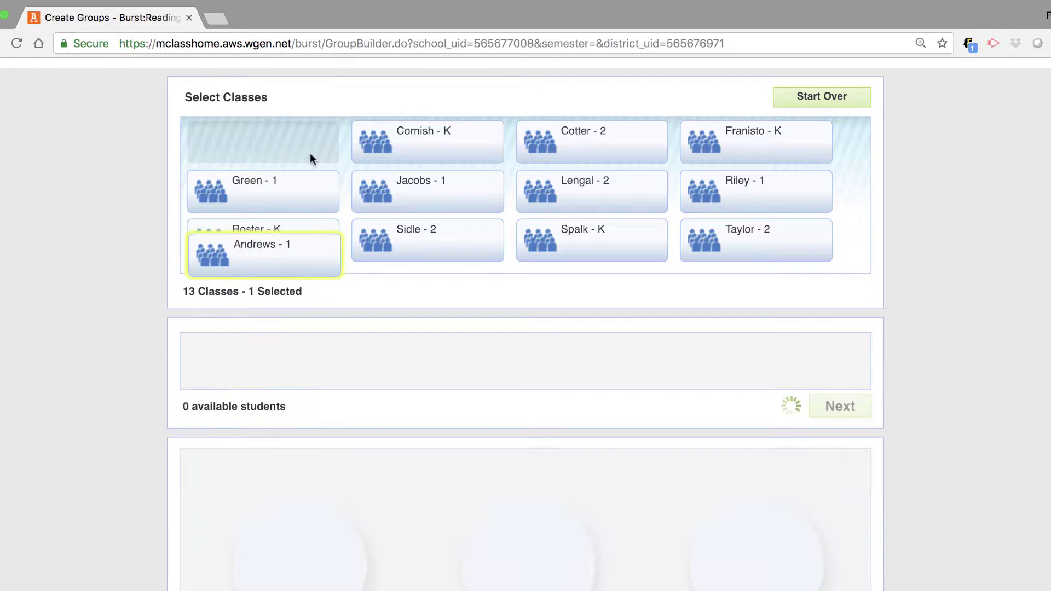
click(303, 192)
click(432, 208)
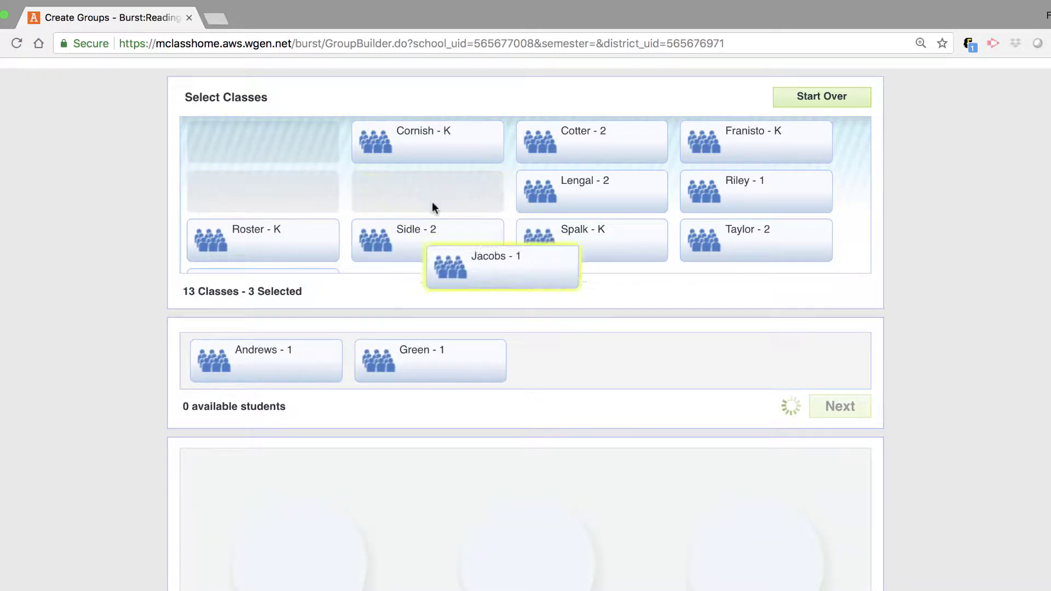
click(718, 205)
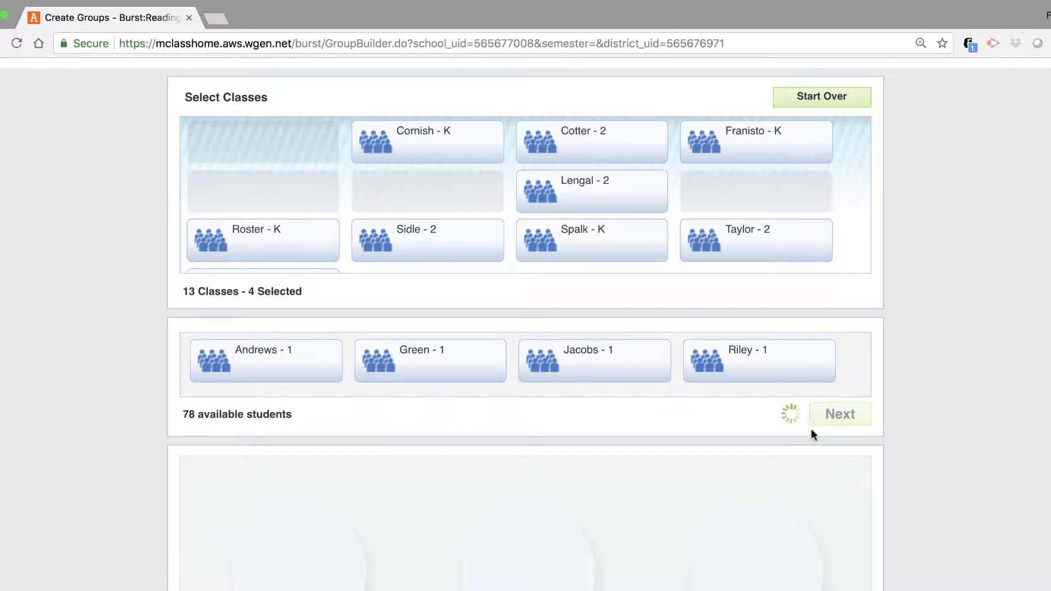
Continue with the selected classes and set the number of intervention groups to create to 10.
click(838, 419)
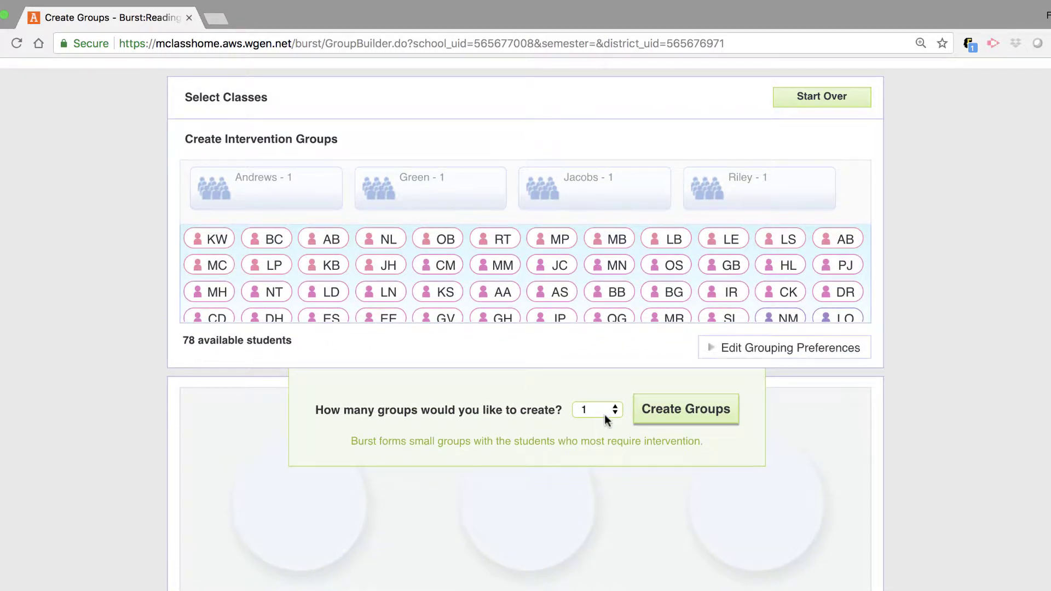
click(603, 410)
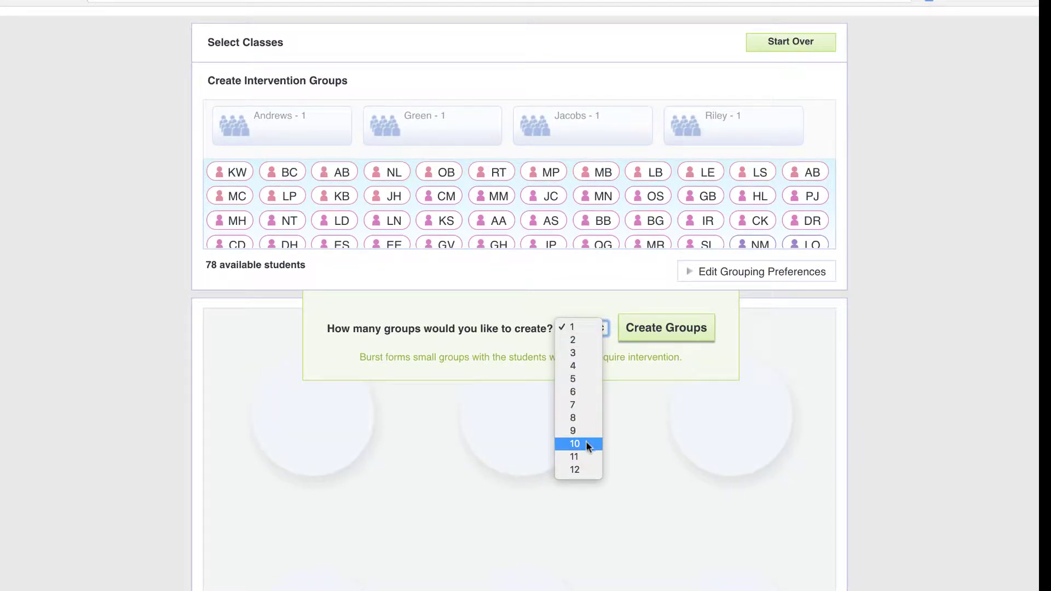
click(586, 443)
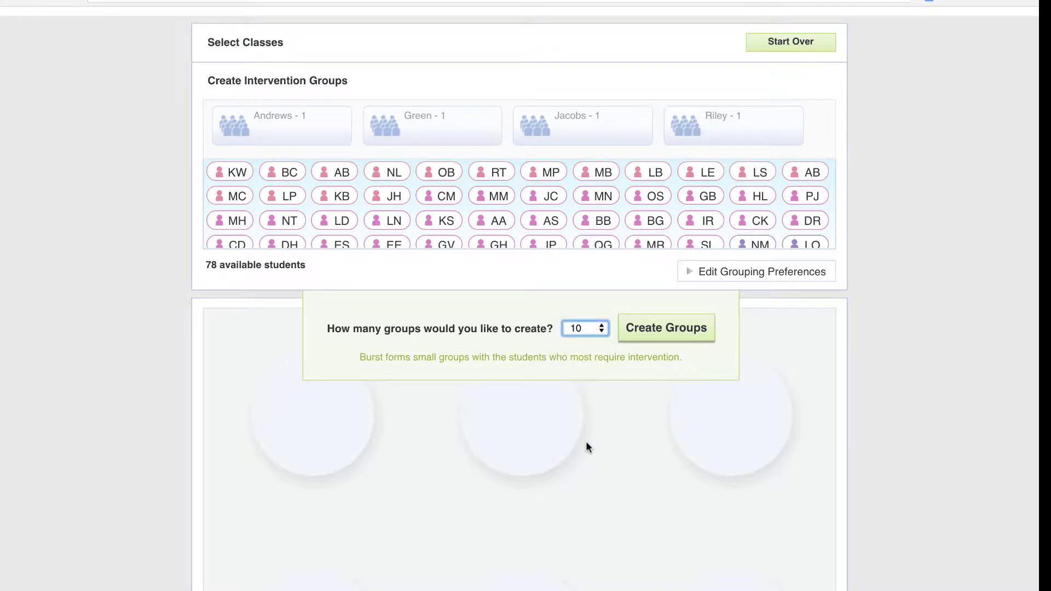
Open the grouping preferences, try excluding Benchmark and Above Benchmark students, and finish with all five risk levels included.
click(737, 283)
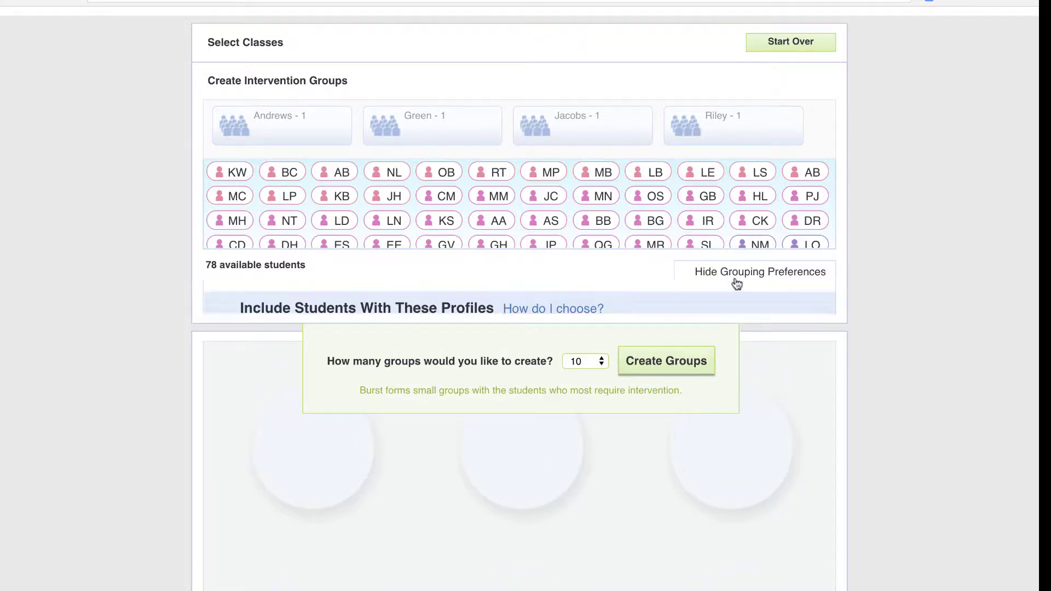
scroll(619, 440, down, 5)
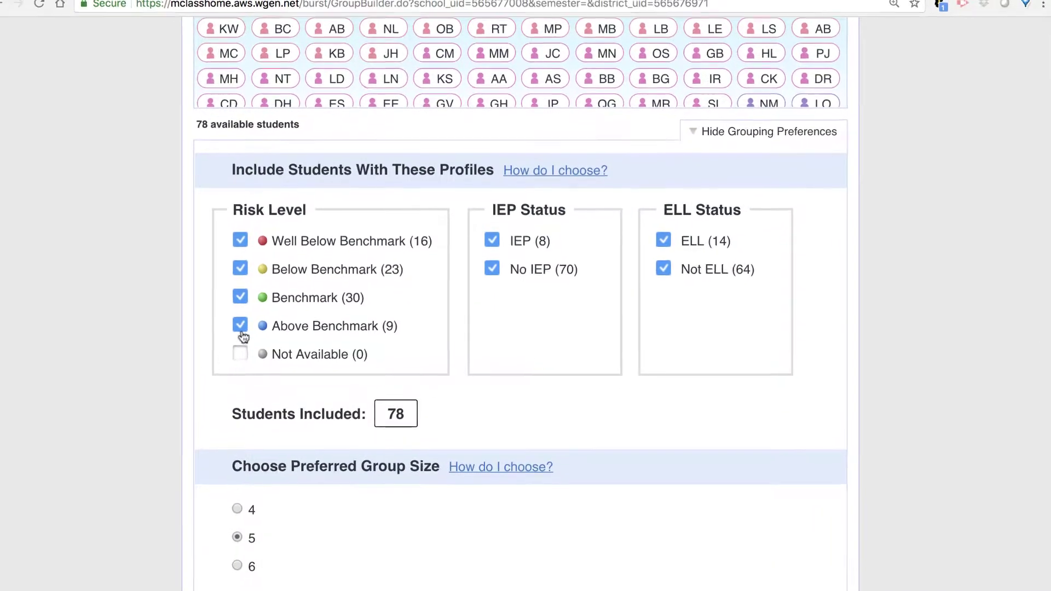
click(244, 286)
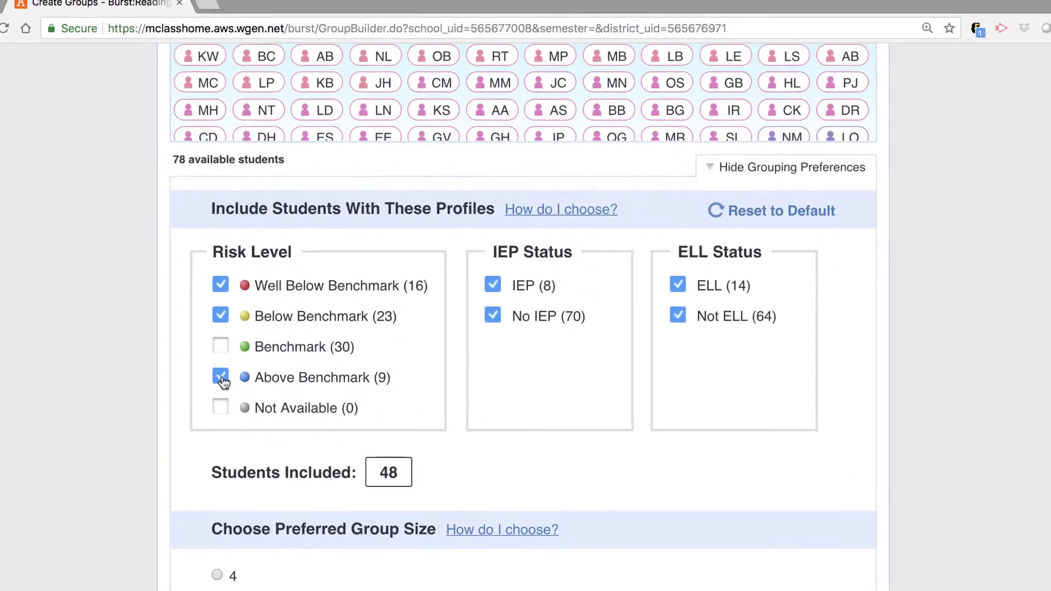
click(222, 379)
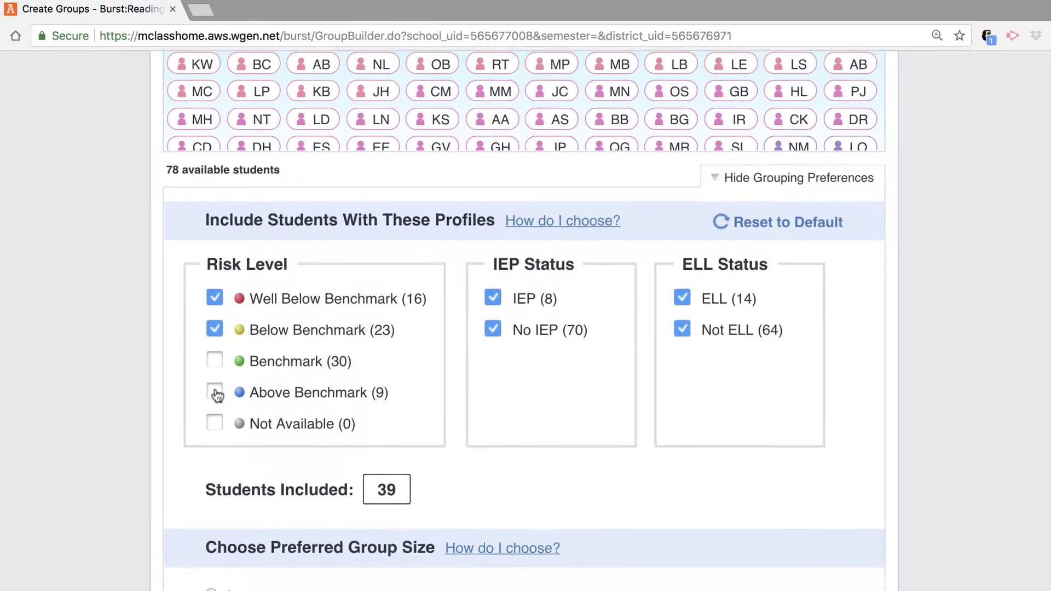
click(207, 448)
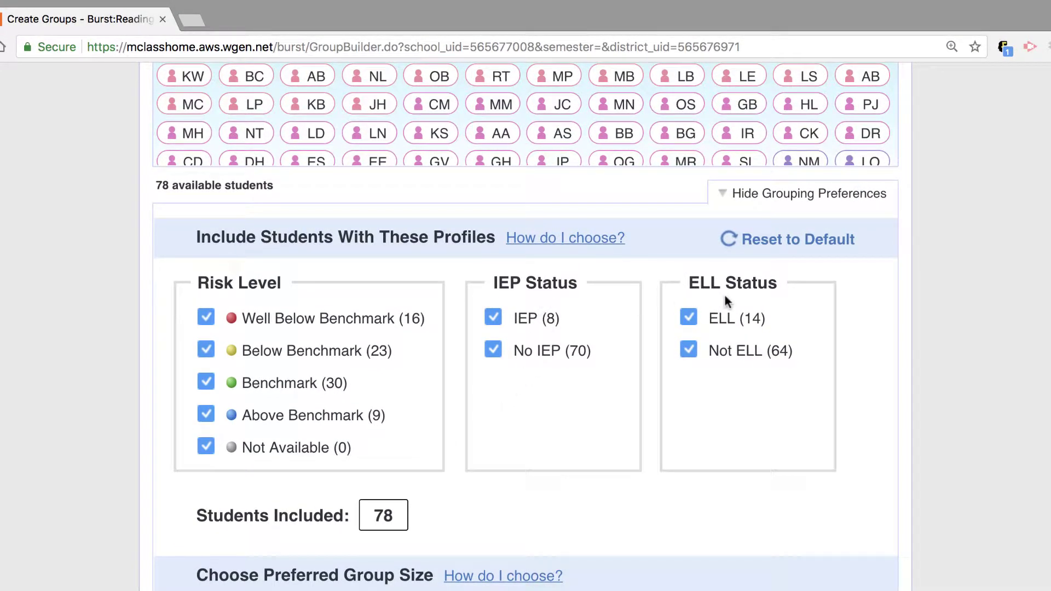
Try excluding the IEP and ELL students from the grouping.
click(492, 322)
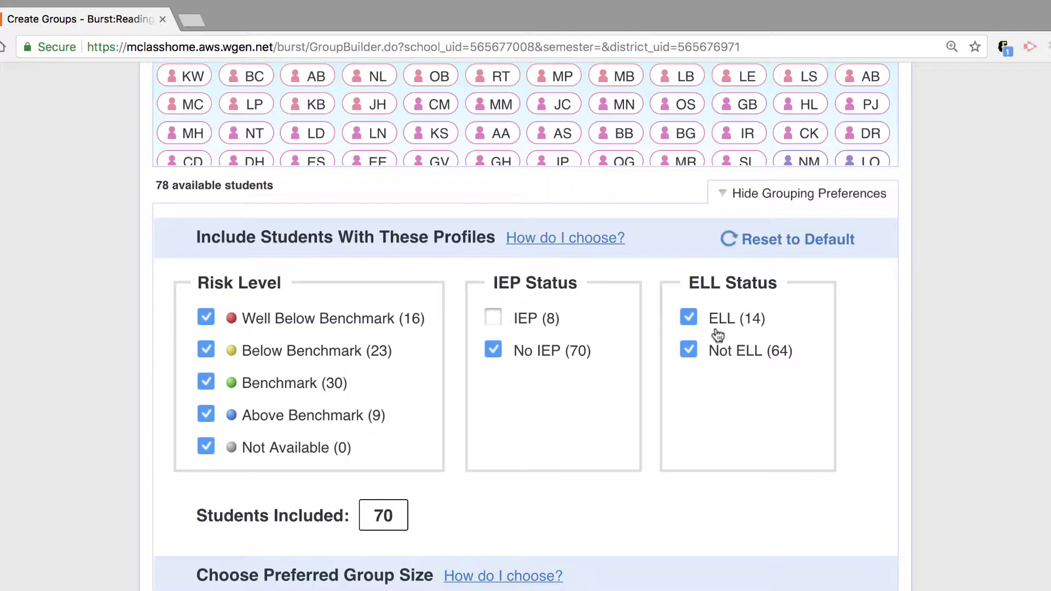
click(689, 318)
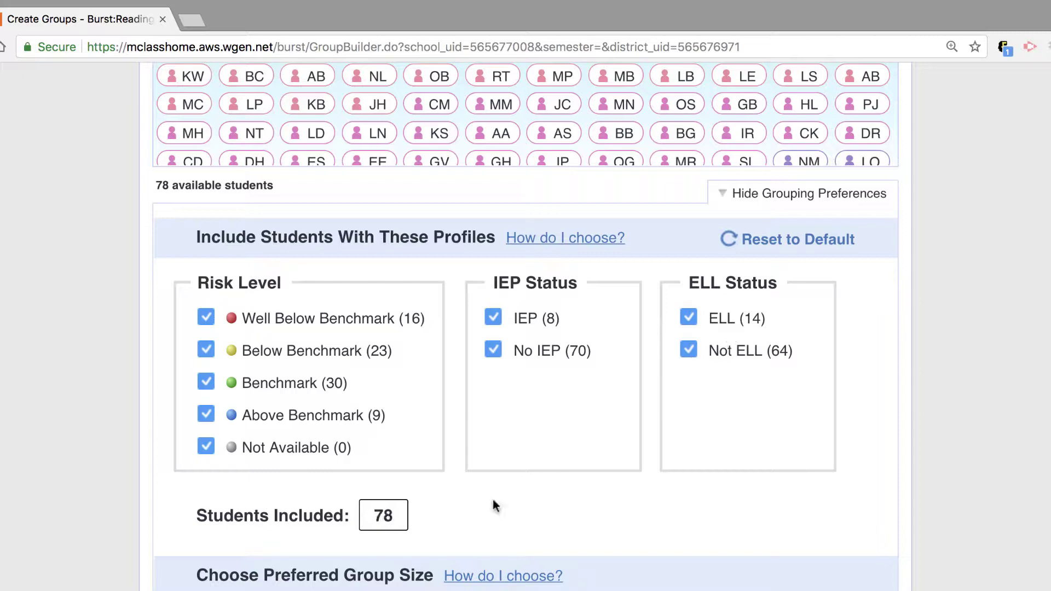
Create the ten intervention groups with a preferred group size of 5.
scroll(493, 499, down, 3)
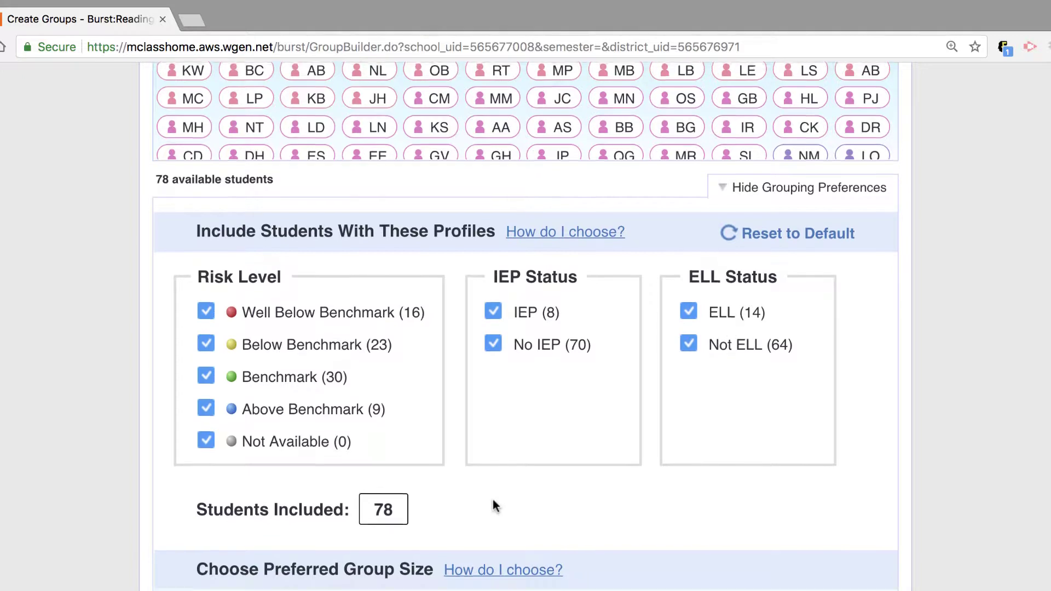
scroll(492, 500, down, 2)
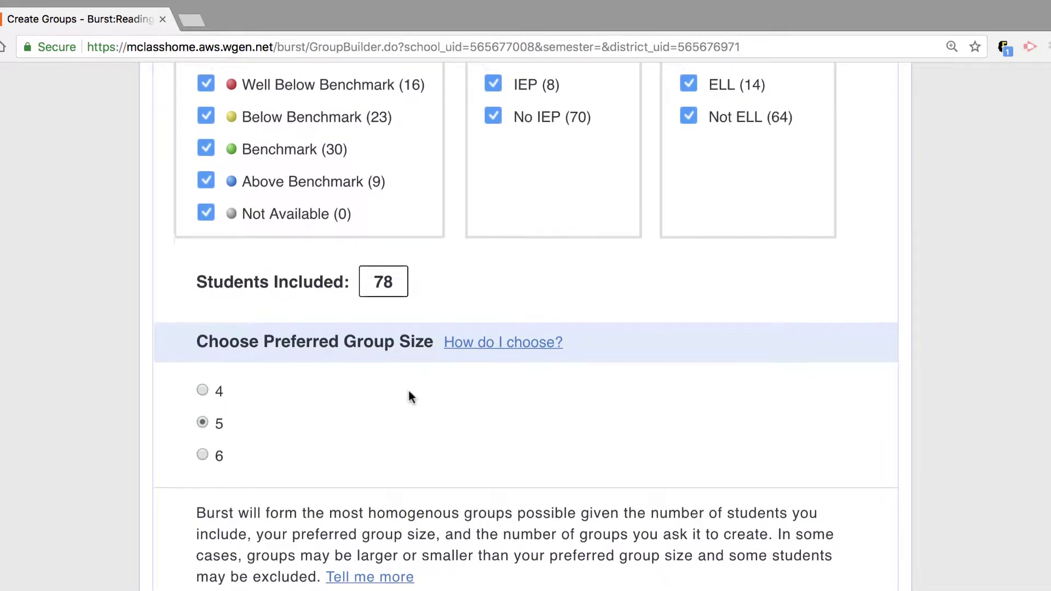
scroll(411, 395, up, 2)
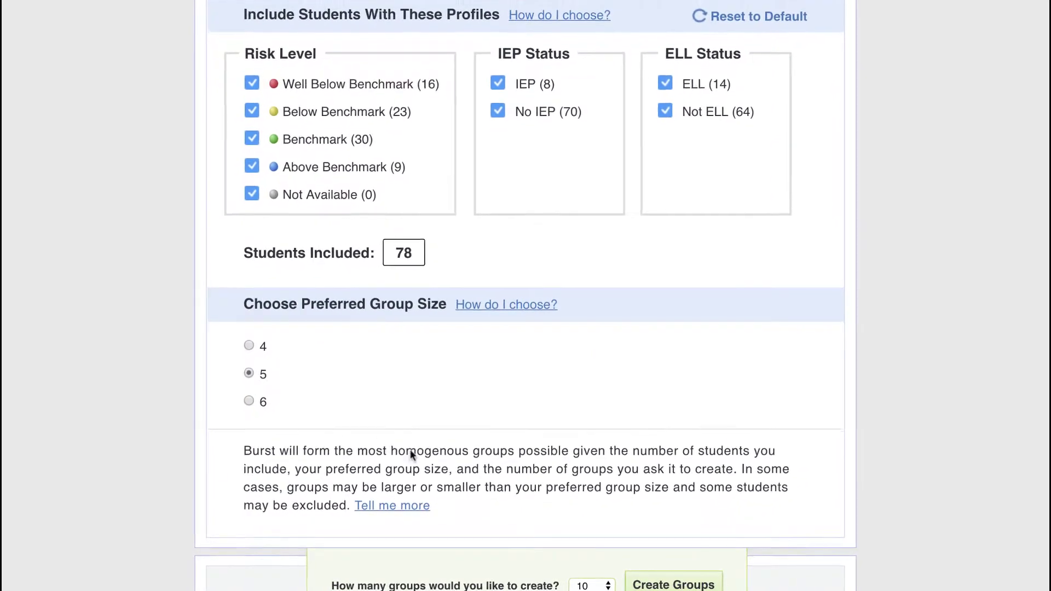
scroll(409, 449, down, 3)
click(670, 428)
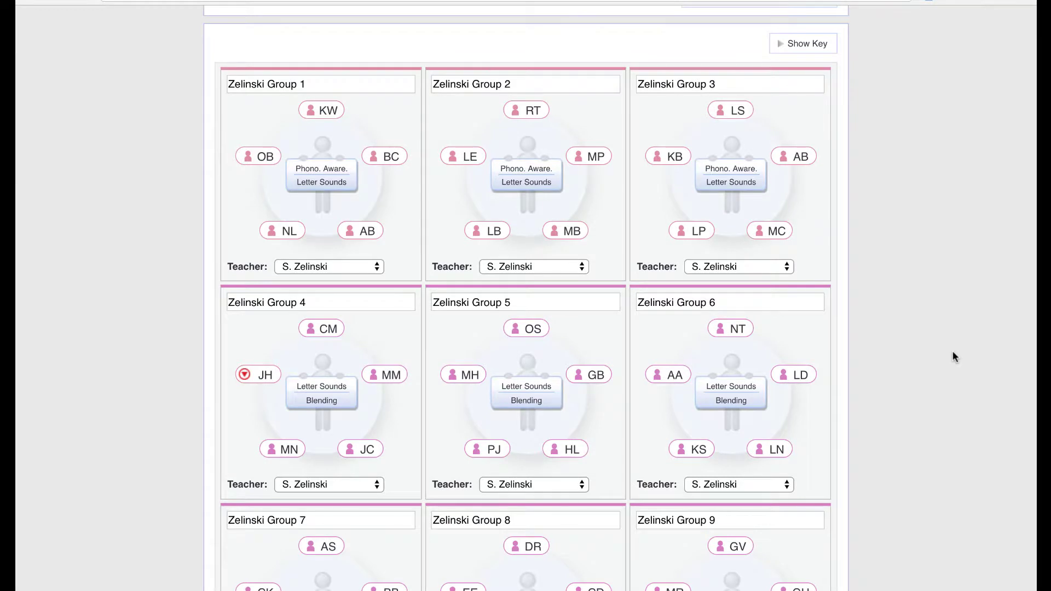
Look through all ten proposed groups for students flagged with a skill mismatch.
scroll(953, 357, down, 2)
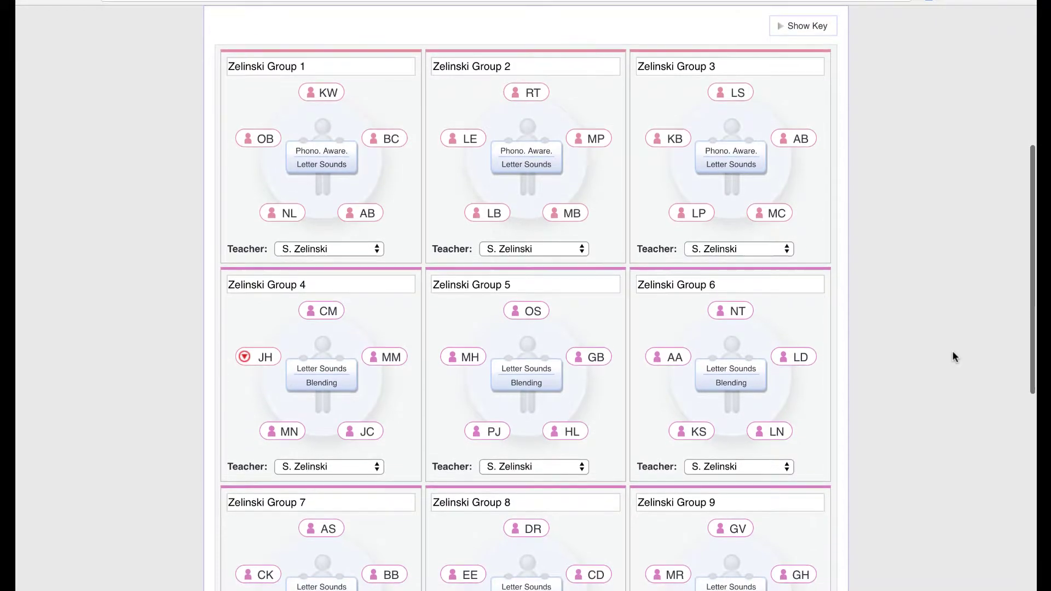
scroll(953, 357, down, 2)
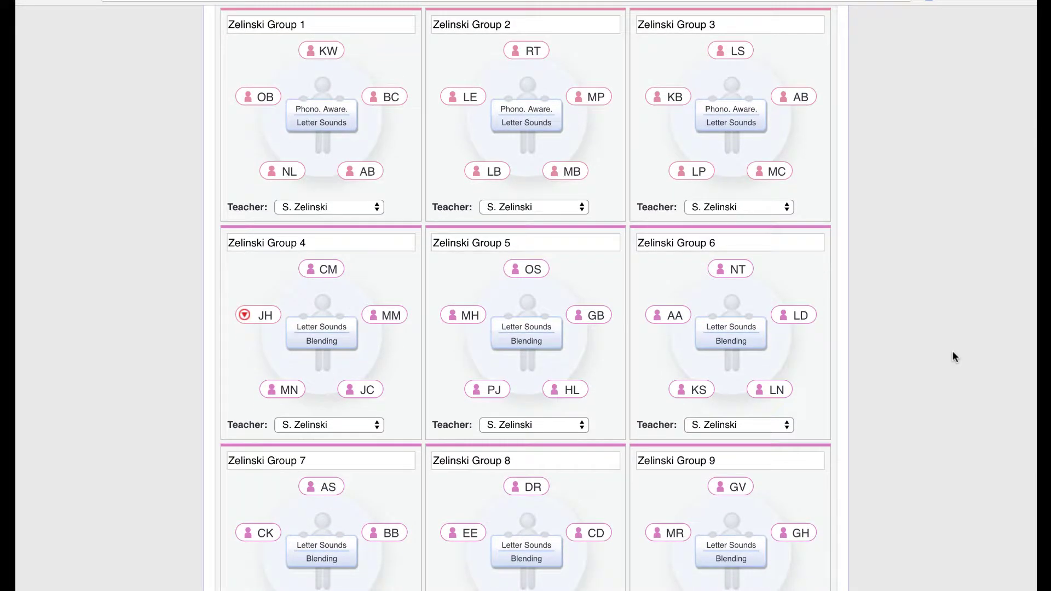
scroll(953, 357, down, 6)
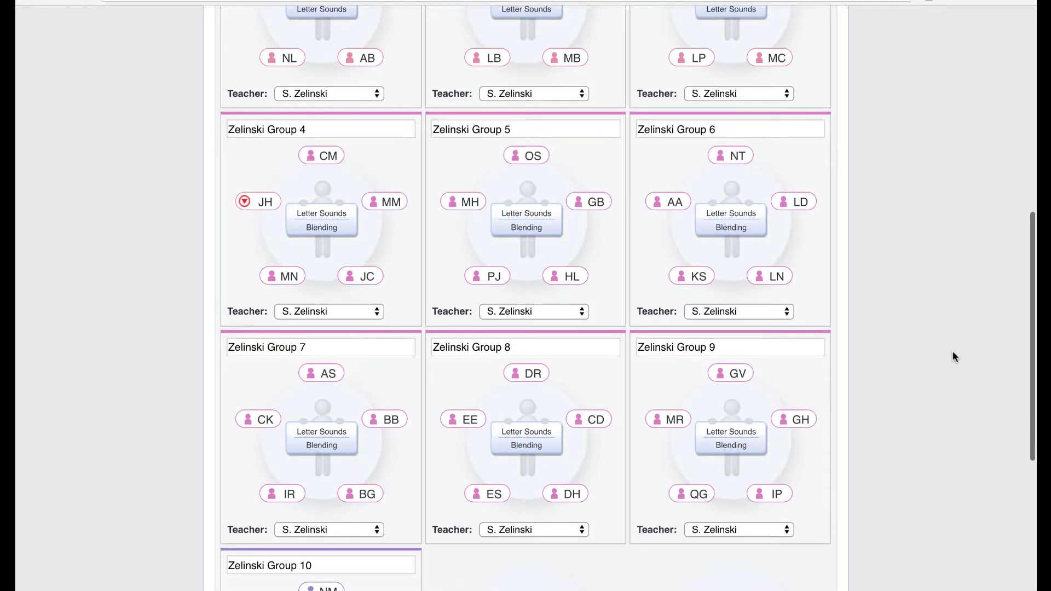
scroll(952, 357, down, 6)
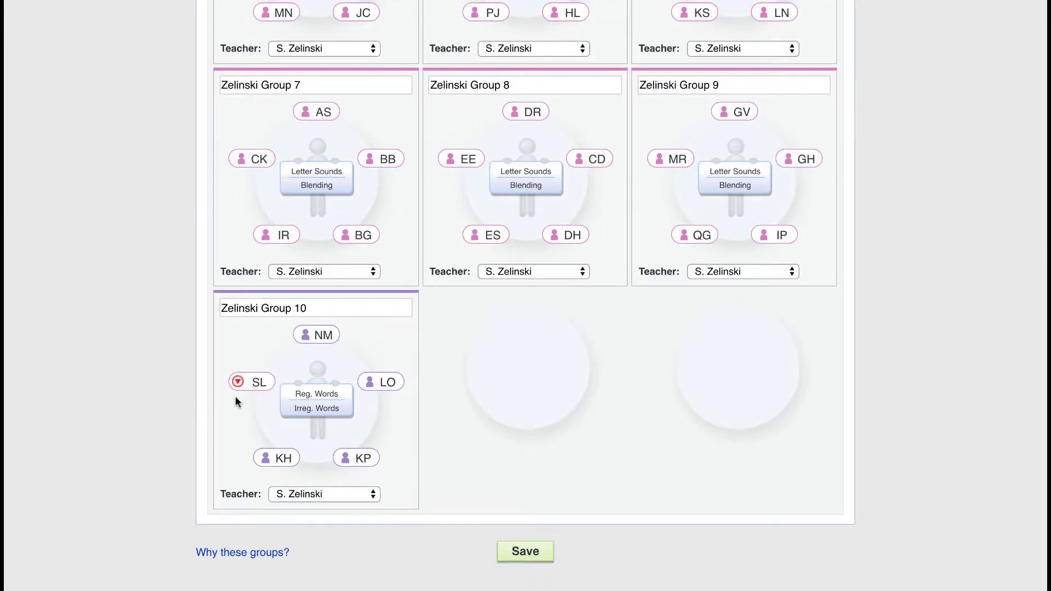
scroll(120, 340, up, 10)
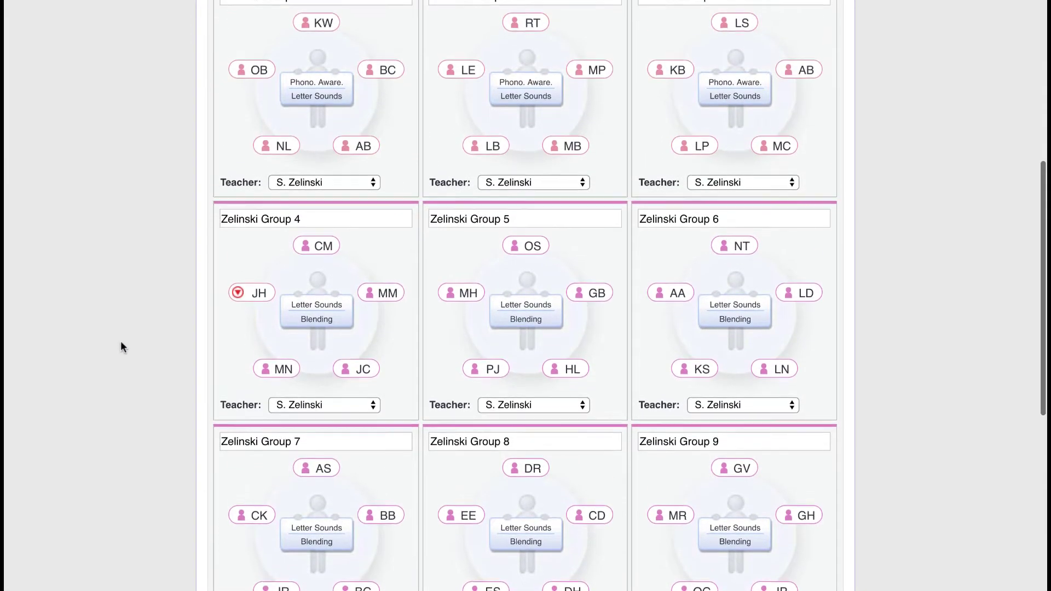
scroll(121, 340, up, 2)
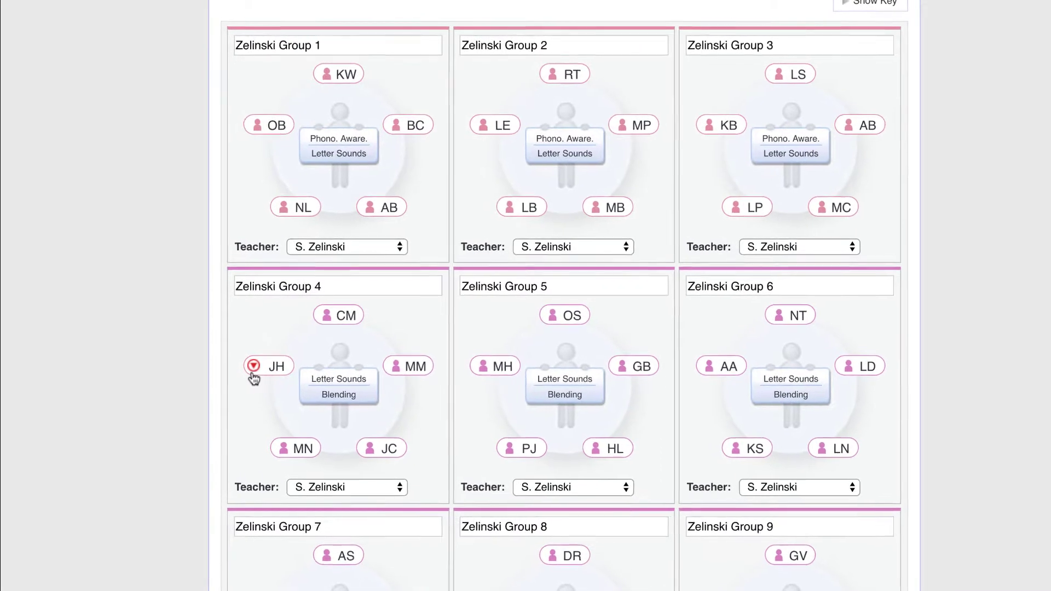
View the student skills and skill map for Group 4 and its flagged student, and close the map.
click(253, 374)
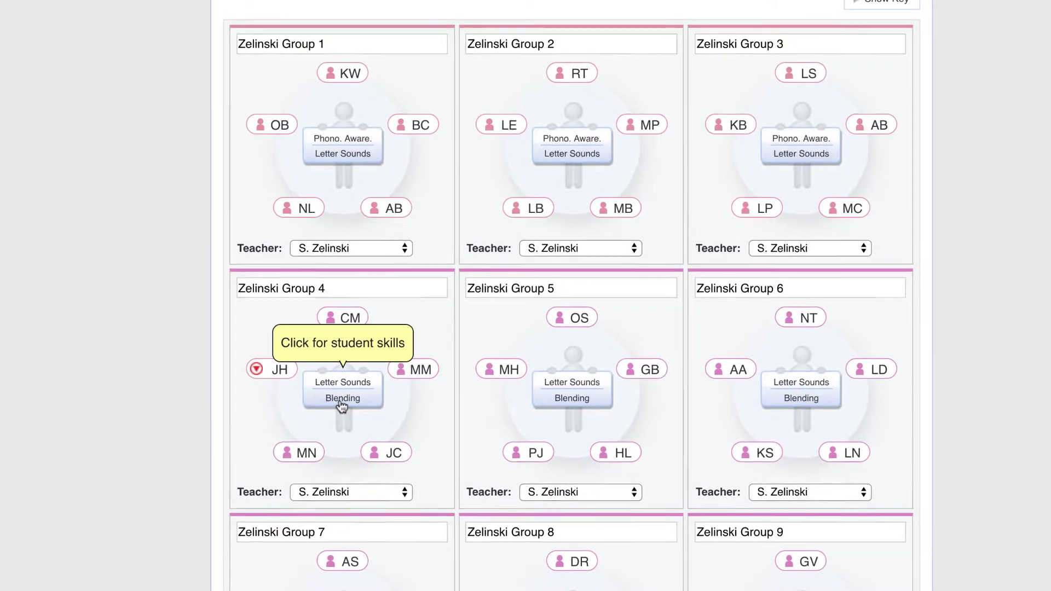
click(344, 412)
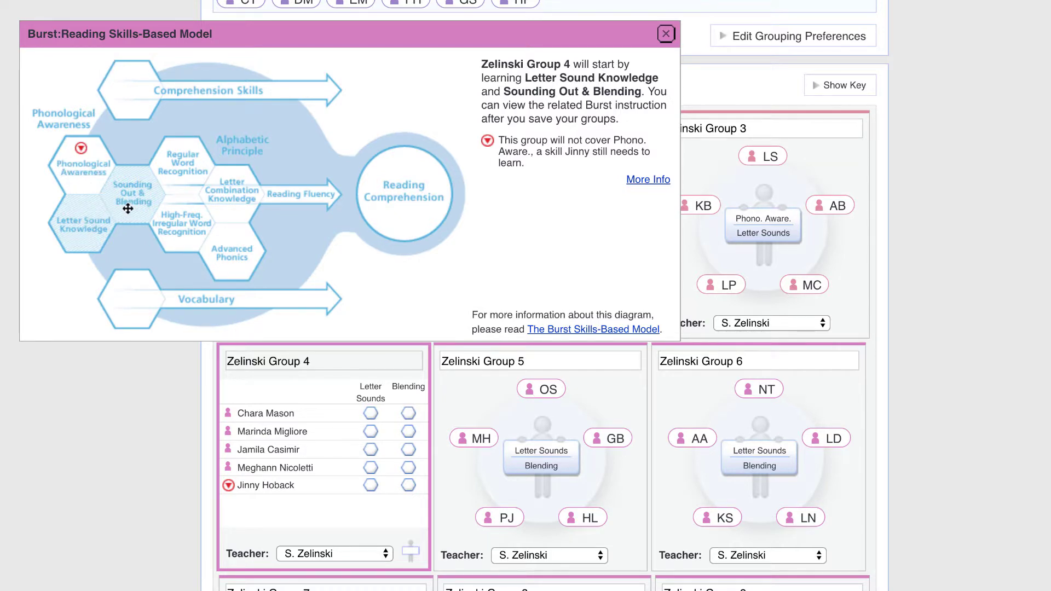
click(664, 35)
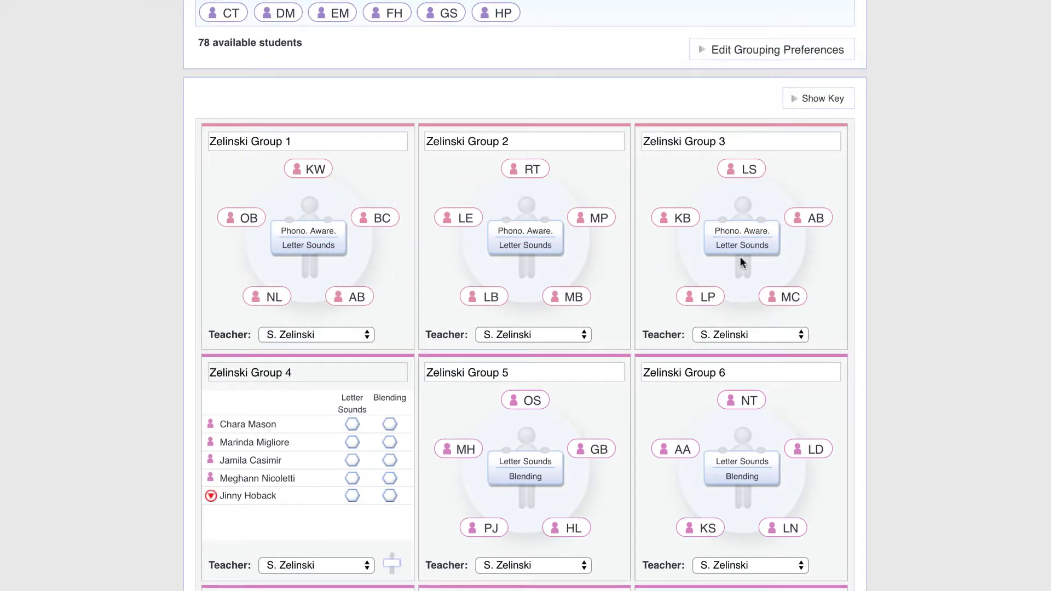
Return Group 4 to its seating view and move its flagged student into Group 3.
click(392, 564)
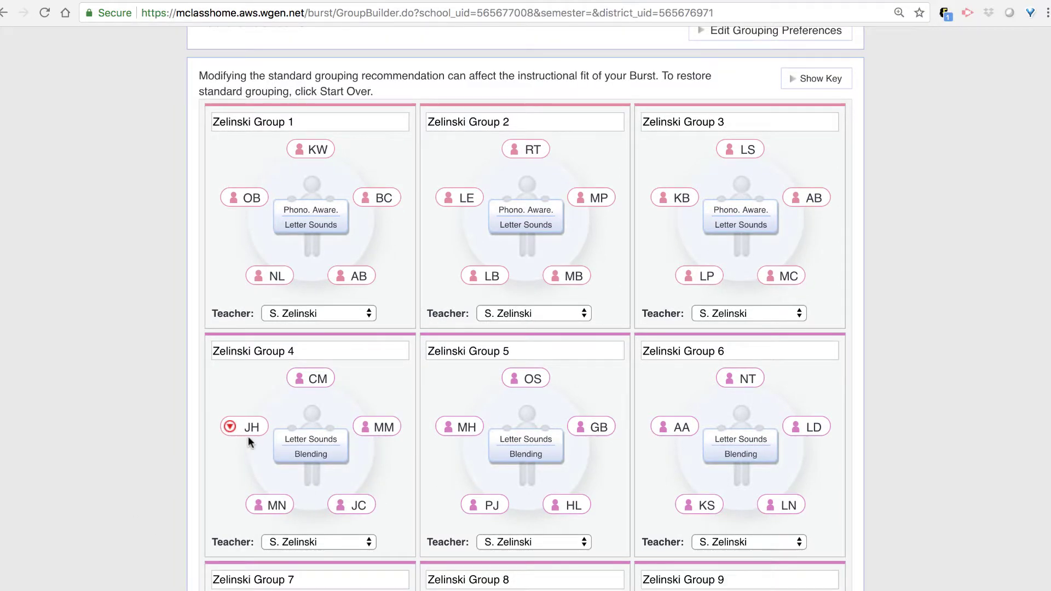
mouse_move(247, 456)
drag(249, 435, 678, 247)
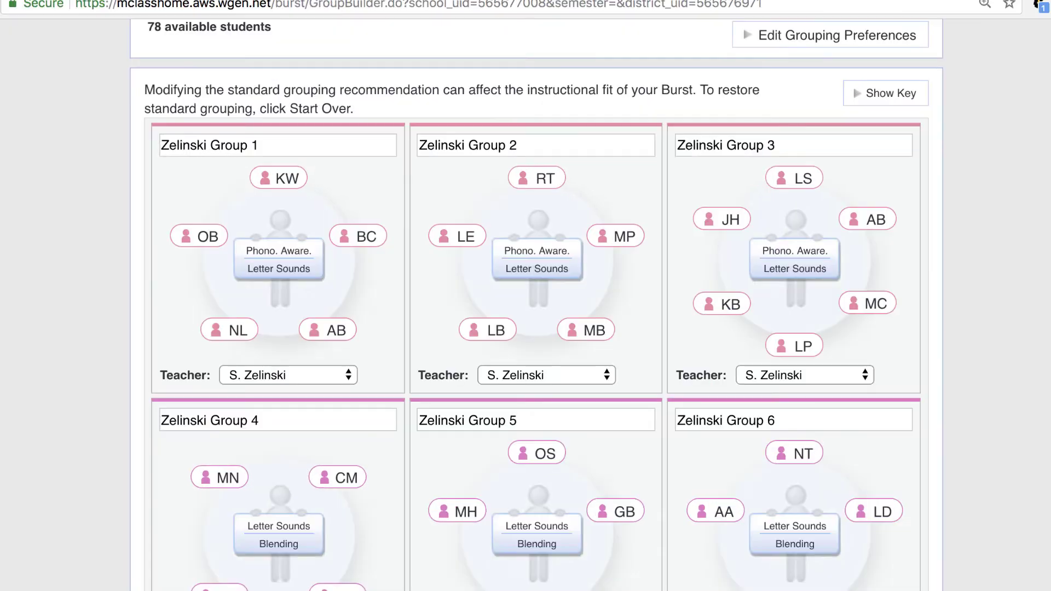
Move the flagged student from Group 10 into Group 9, which covers Letter Sounds and Blending.
scroll(310, 508, down, 7)
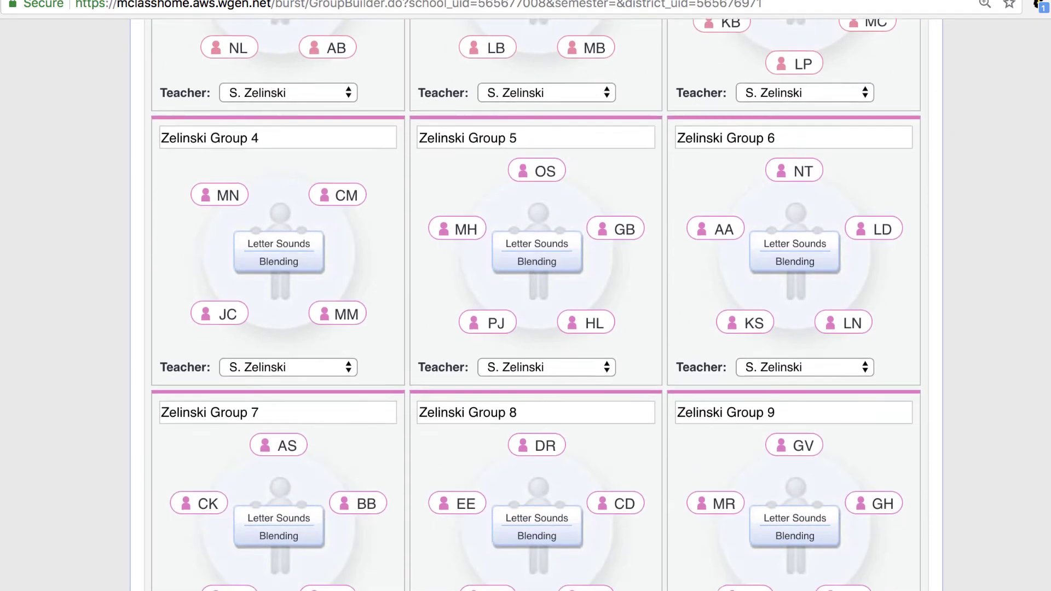
scroll(526, 307, down, 3)
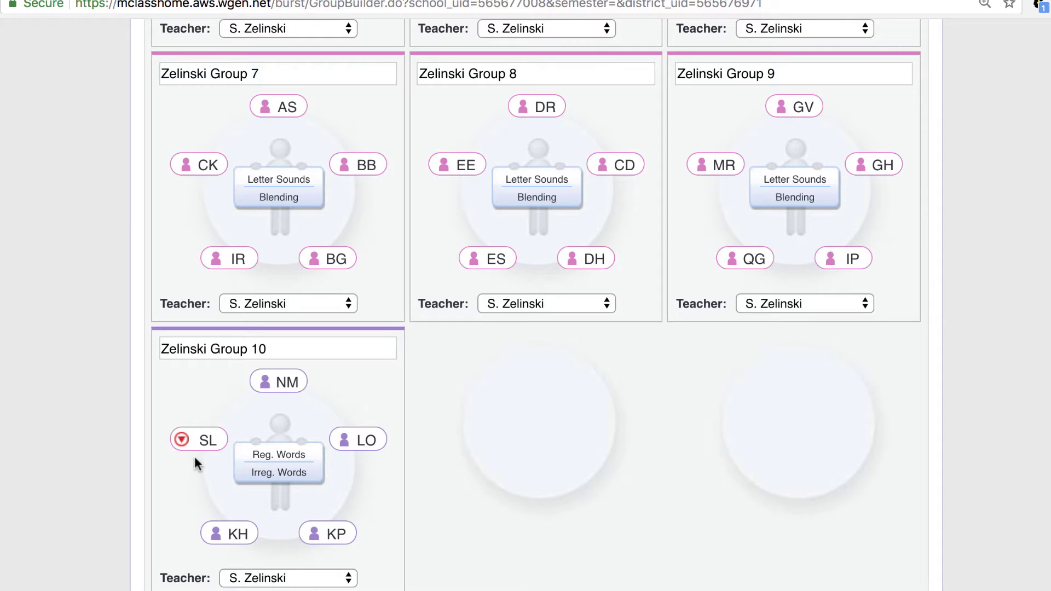
mouse_move(203, 453)
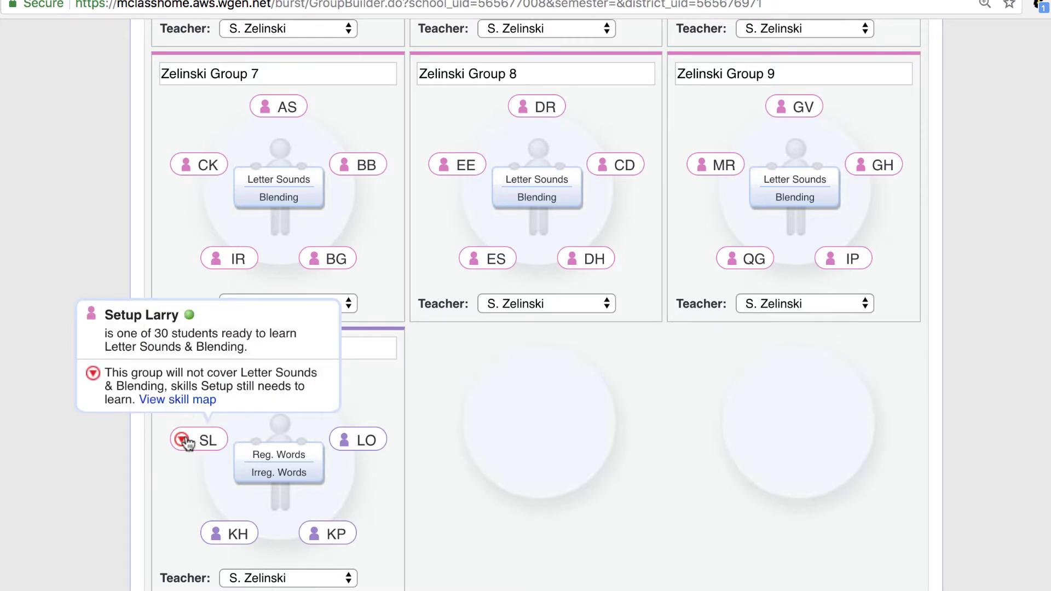
drag(198, 442, 704, 208)
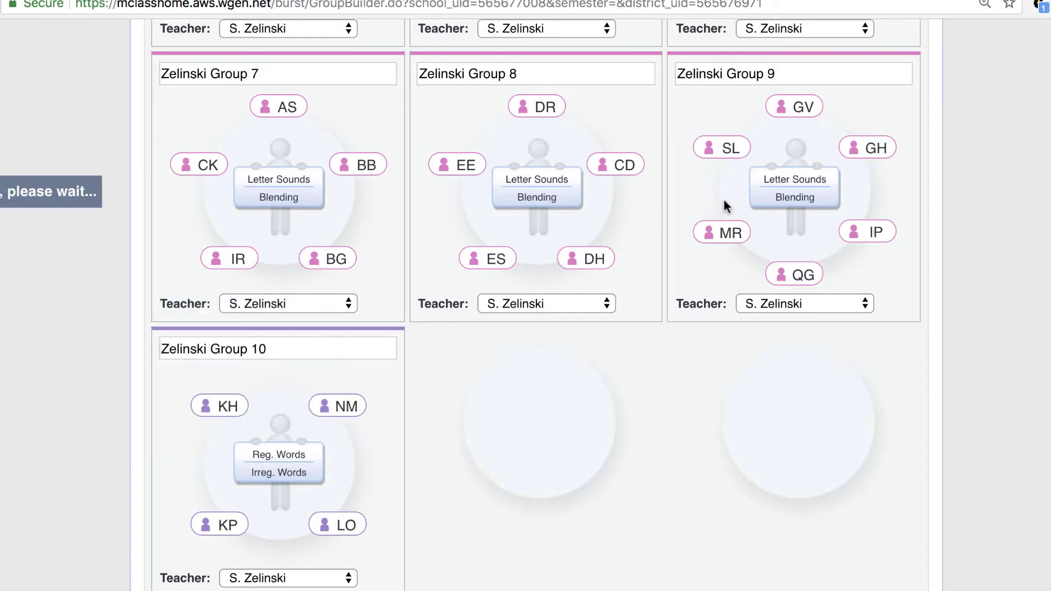